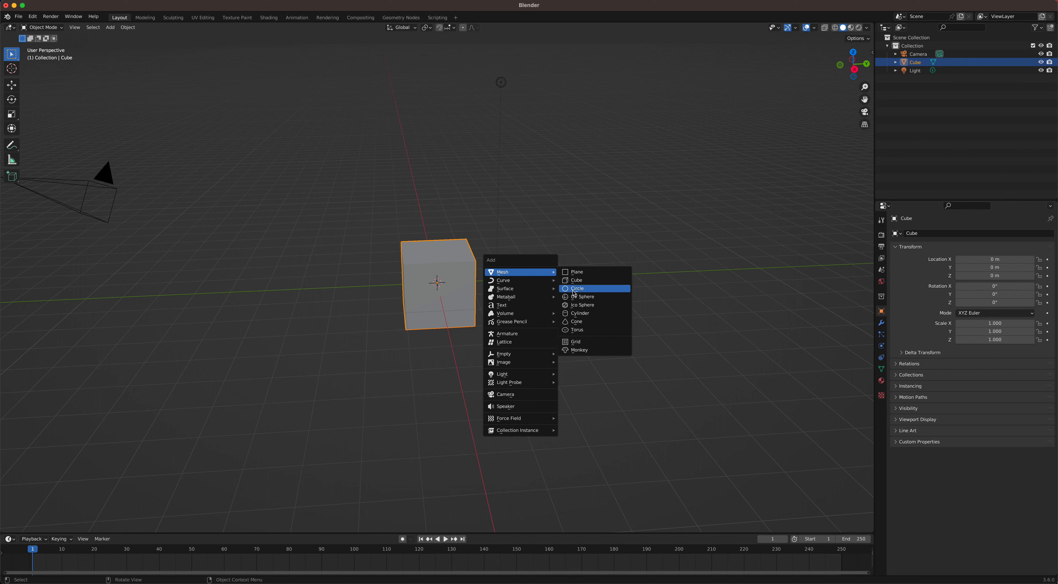
# Step: Add a UV sphere and move it about 2.95 m along the positive Y axis, beside the cube
pyautogui.click(574, 297)
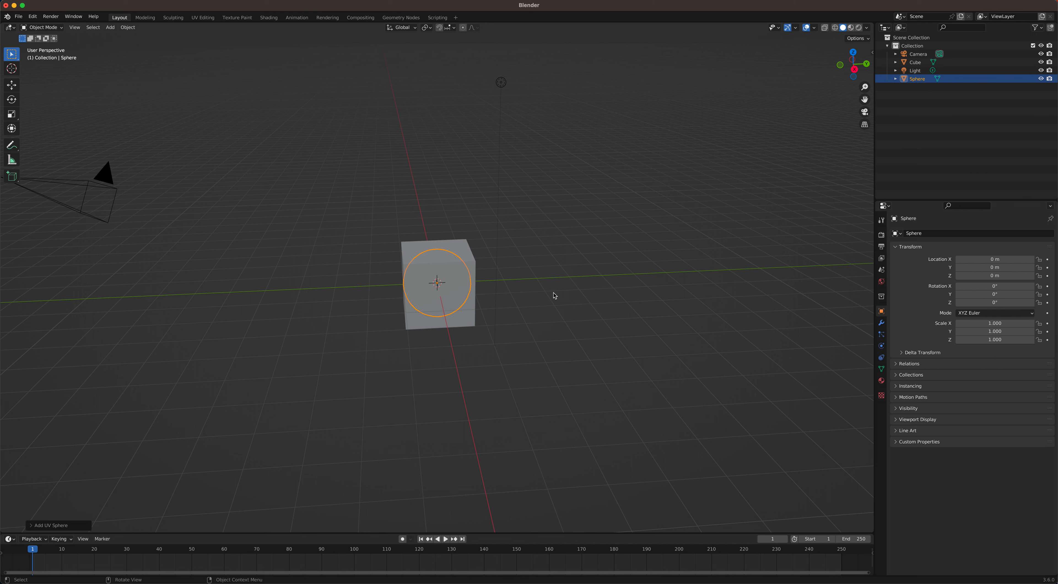
pyautogui.press('g')
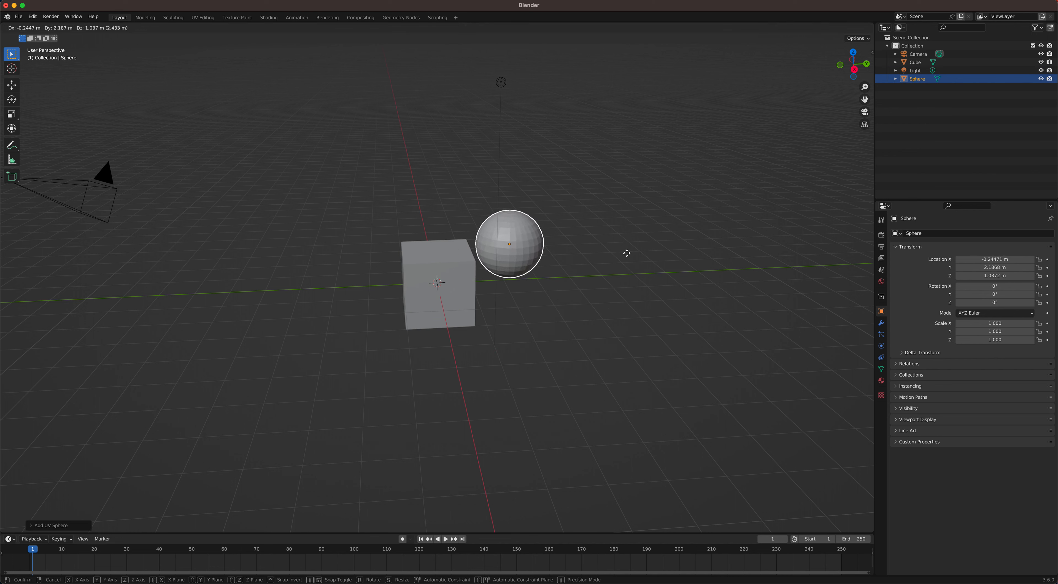
pyautogui.press('y')
pyautogui.click(650, 260)
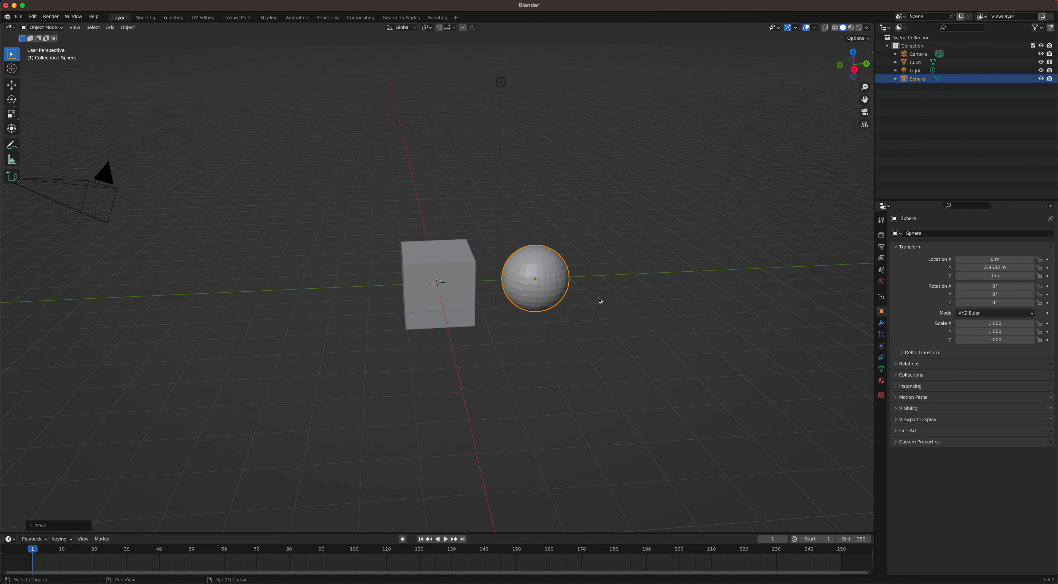
# Step: Add a second UV sphere and move it about -2.89 m along the Y axis, on the cube's opposite side
pyautogui.hotkey('shift', 'a')
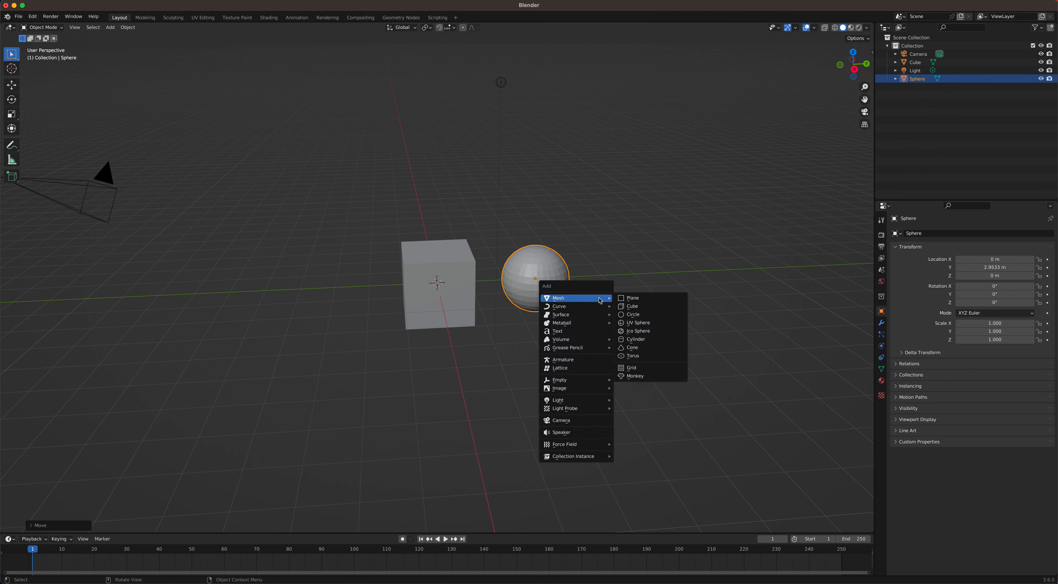
pyautogui.click(627, 322)
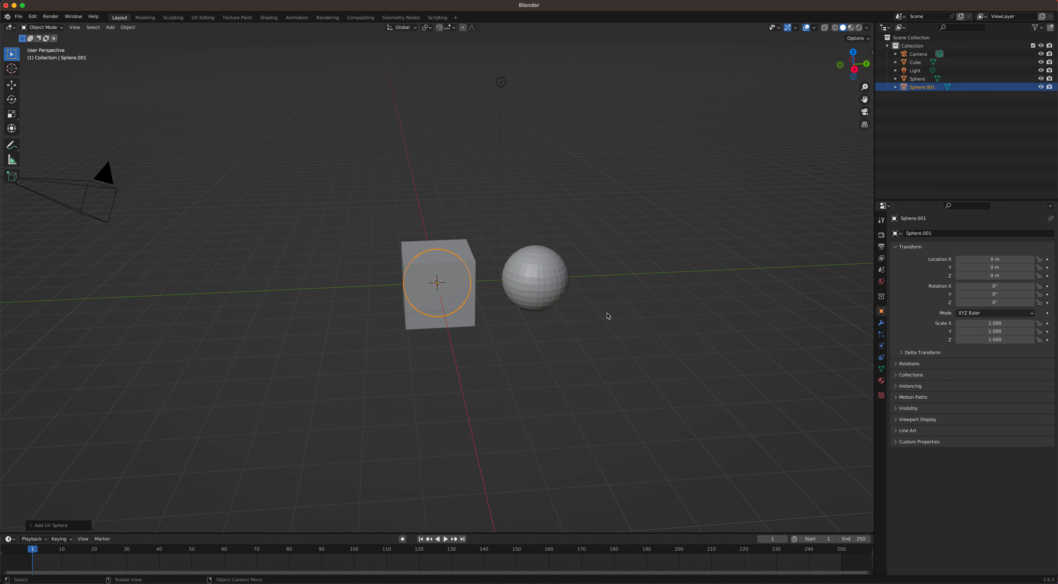
pyautogui.press('g')
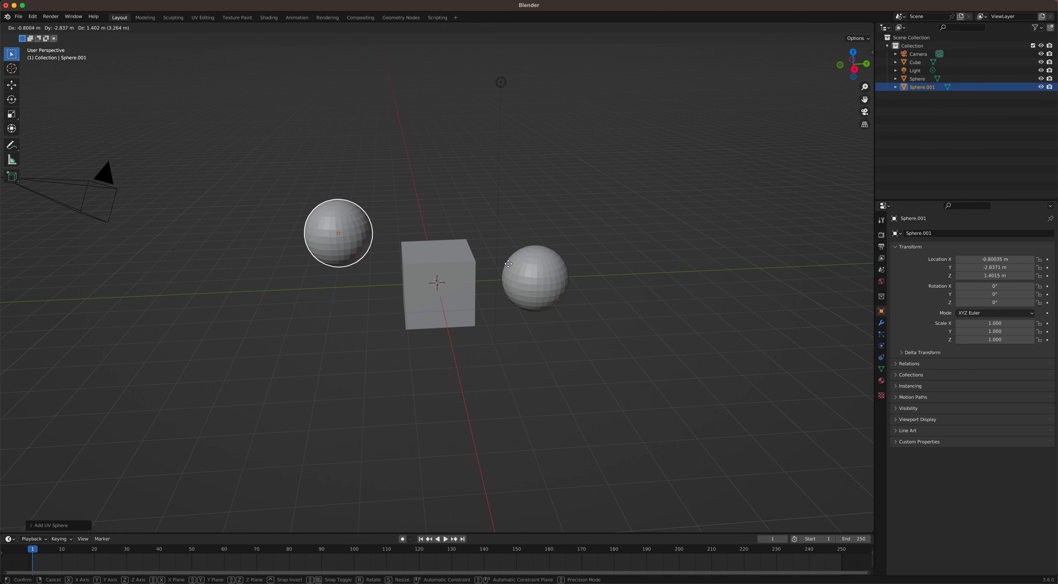
pyautogui.press('y')
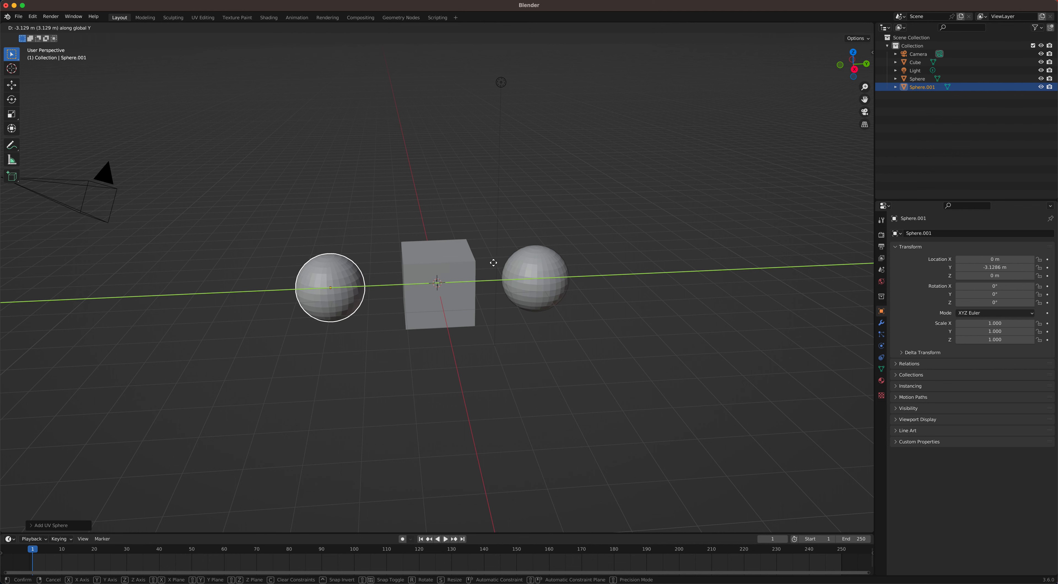
pyautogui.click(506, 263)
pyautogui.moveTo(577, 293); pyautogui.dragTo(573, 289, button='middle')
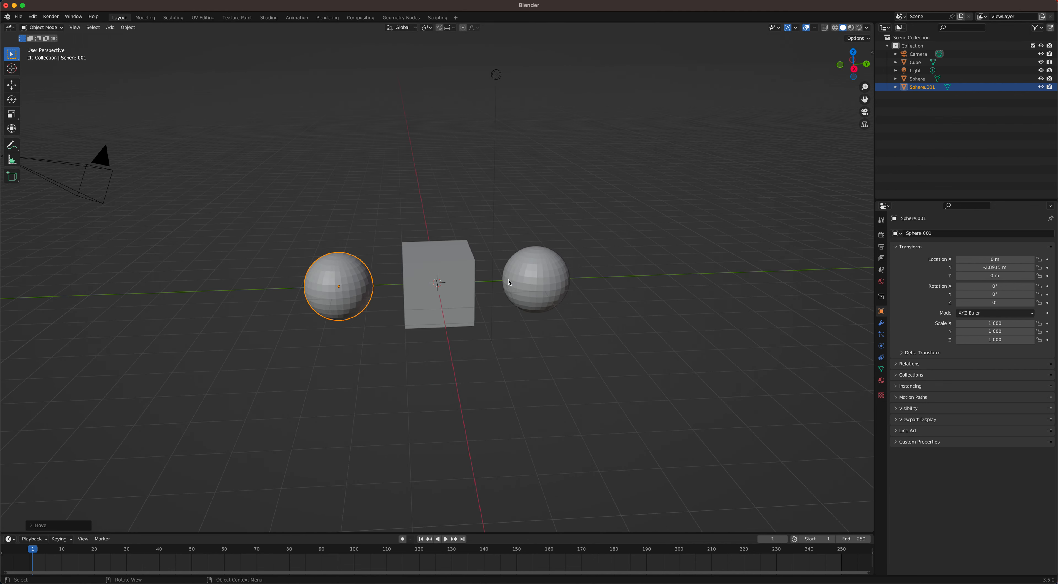
# Step: Create a new material for the sphere on the negative Y side of the cube
pyautogui.click(459, 262)
pyautogui.moveTo(529, 316); pyautogui.dragTo(355, 299, button='middle')
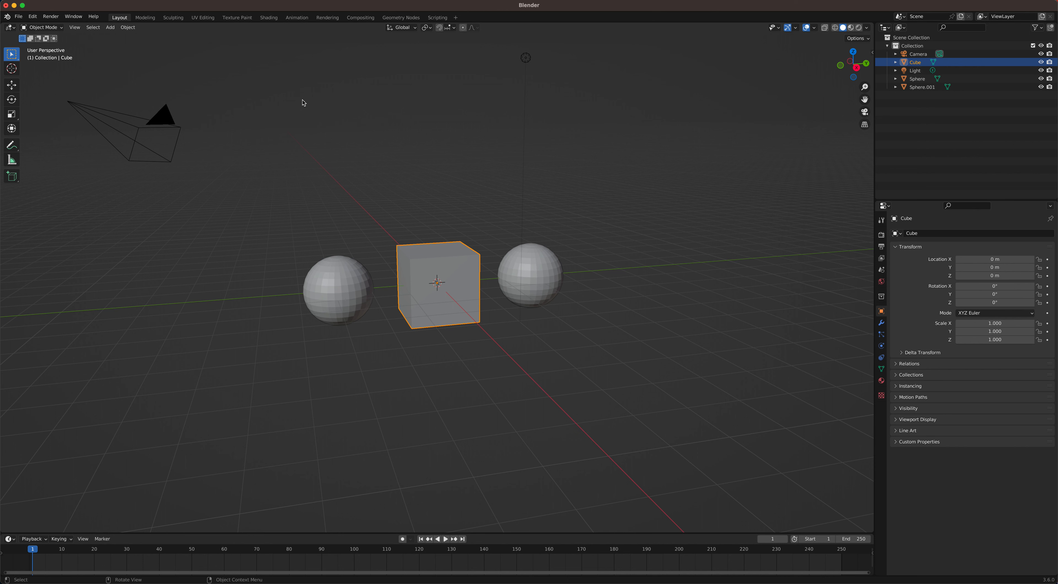
pyautogui.click(345, 288)
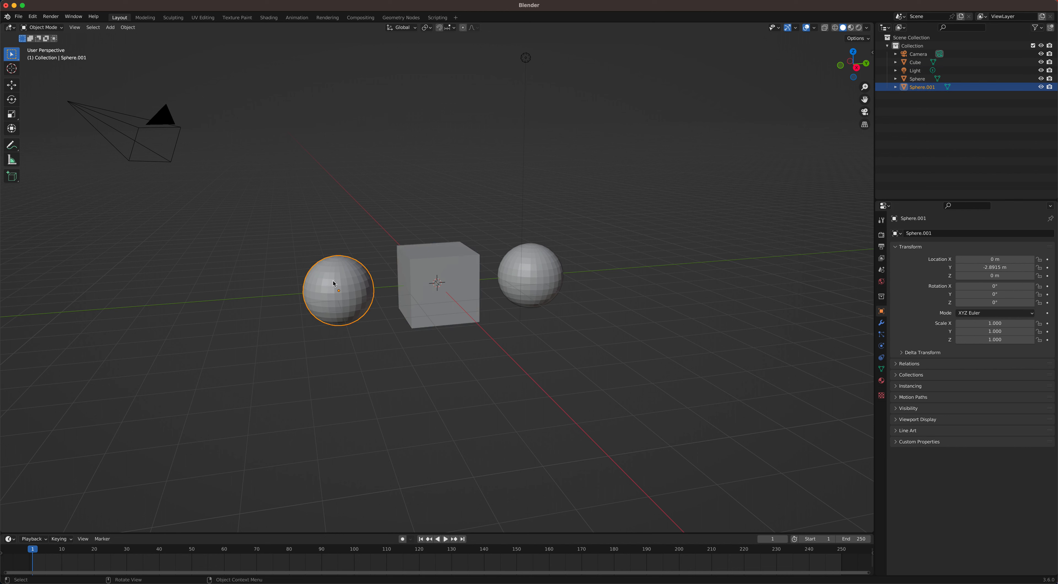
pyautogui.click(881, 381)
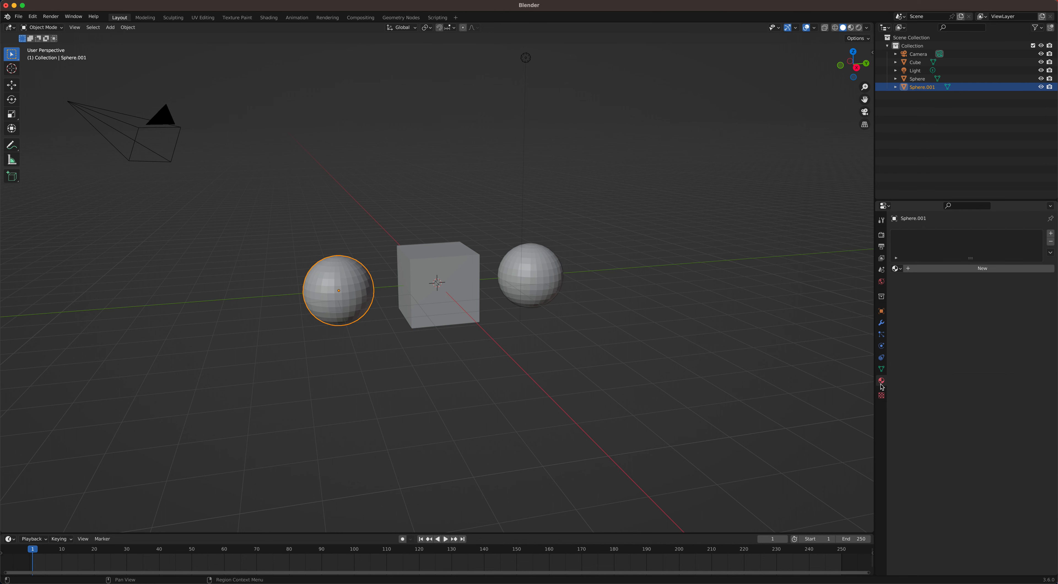
pyautogui.click(960, 270)
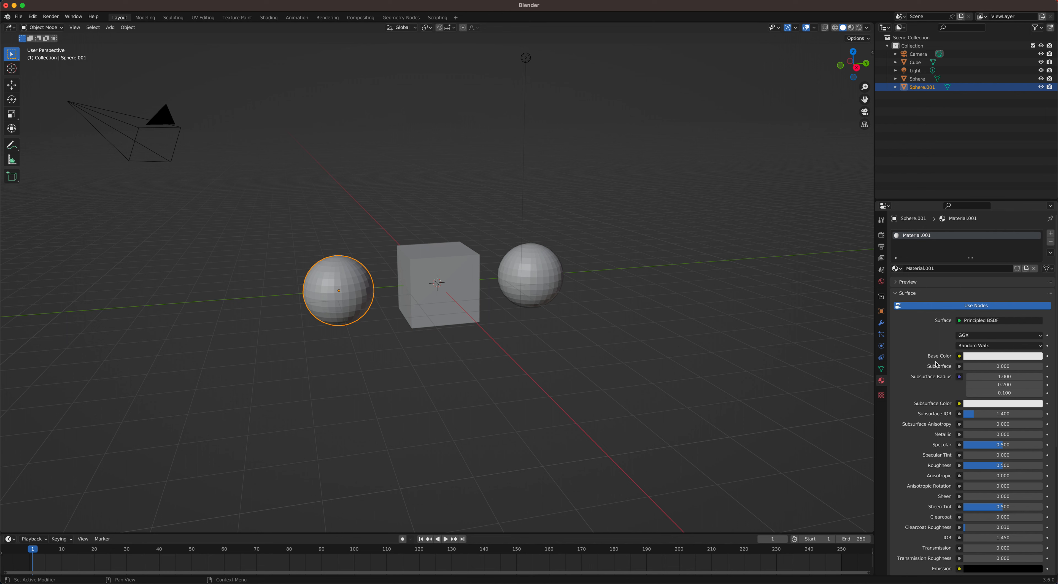
# Step: Set the Base Color of the sphere's new material to fully saturated red
pyautogui.scroll(-4, 977, 383)
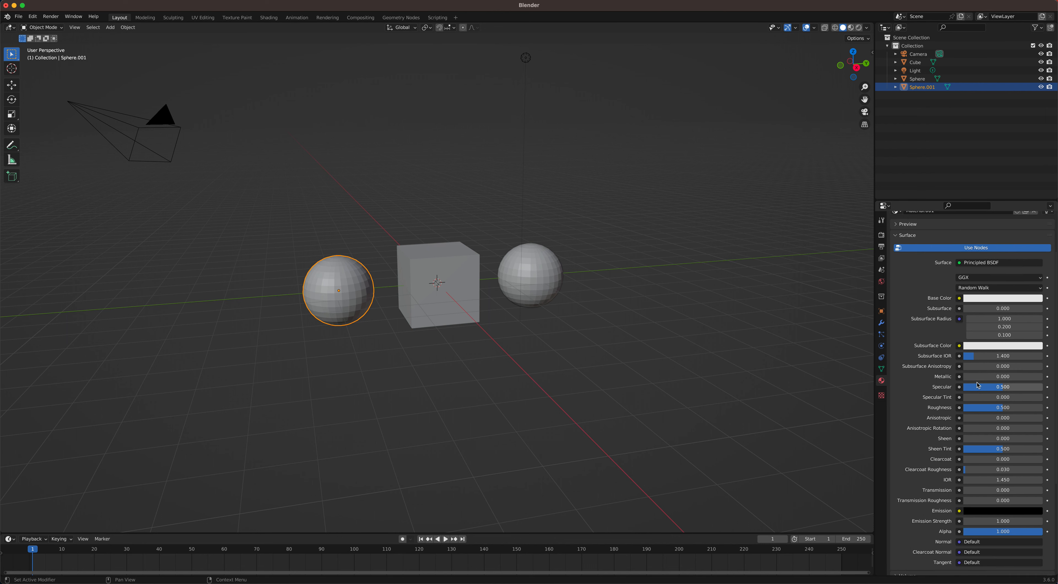
pyautogui.scroll(4, 976, 362)
pyautogui.scroll(-4, 983, 370)
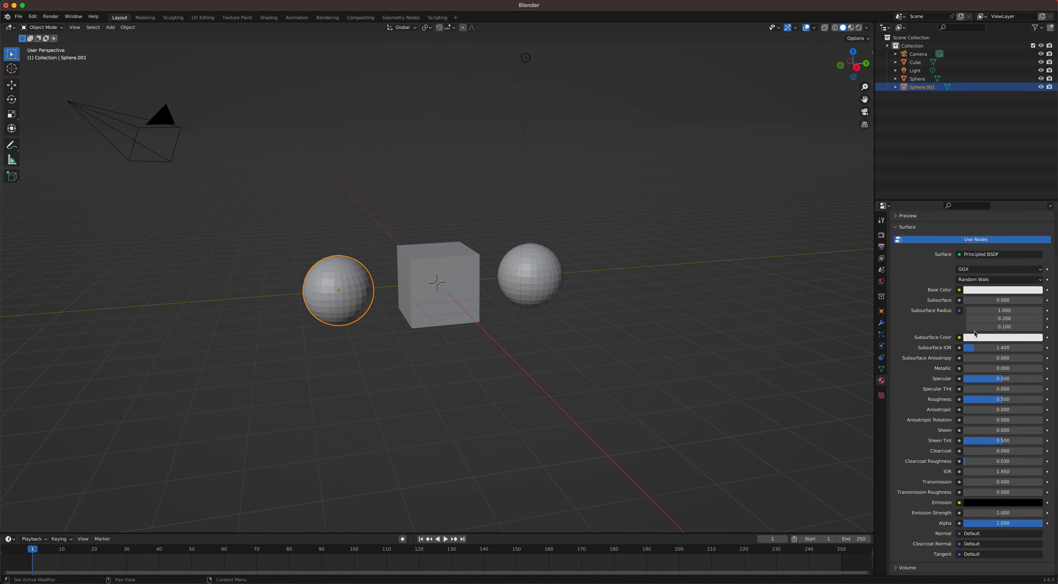
pyautogui.scroll(4, 936, 402)
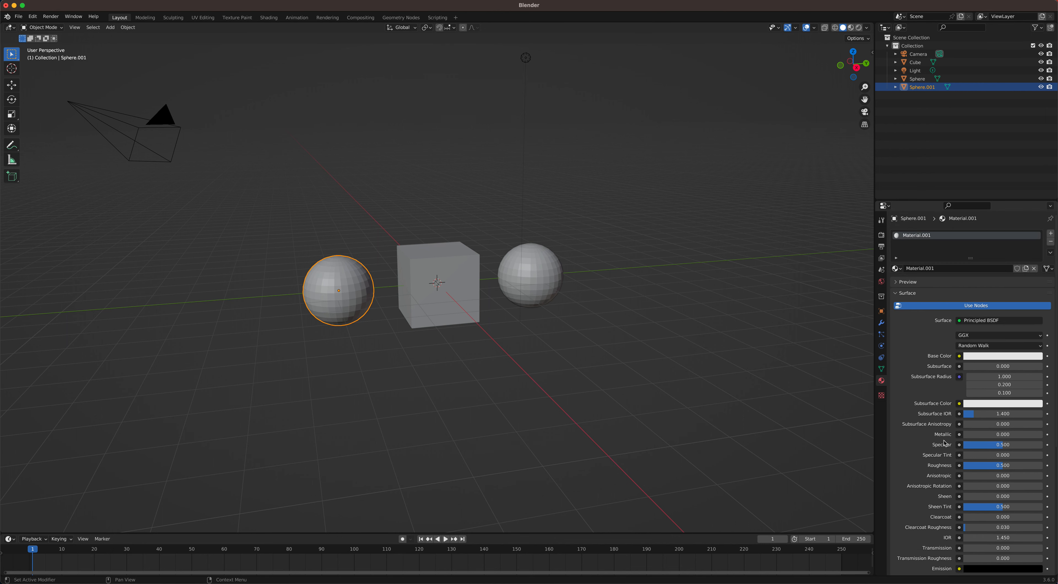
pyautogui.scroll(-7, 937, 449)
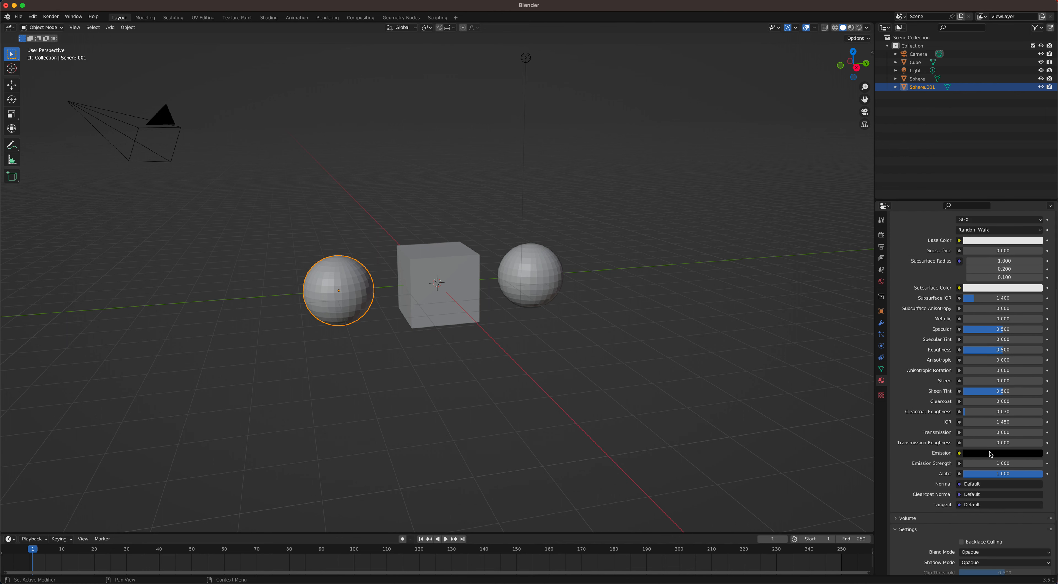
pyautogui.scroll(5, 944, 371)
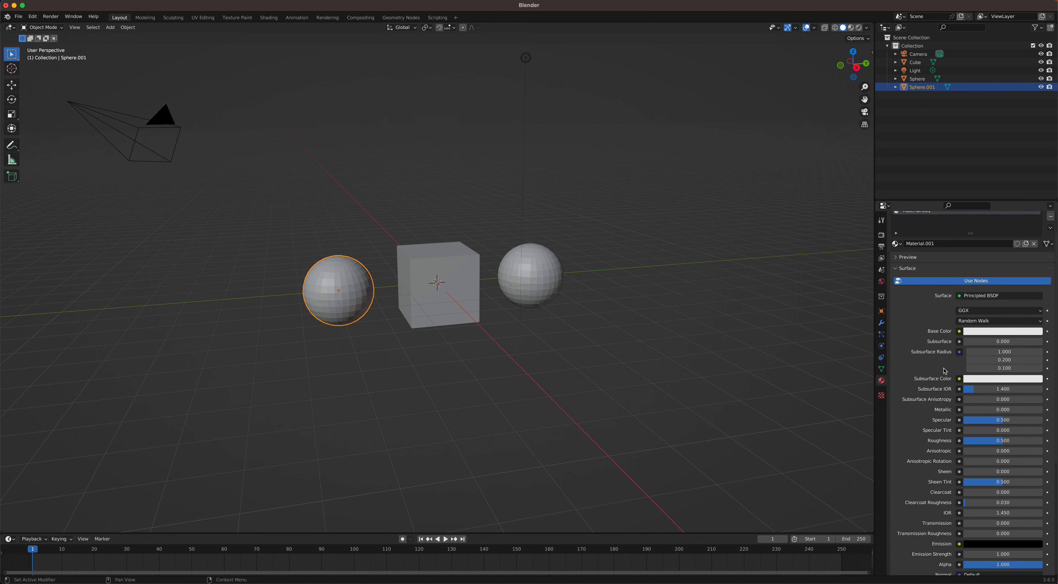
pyautogui.click(990, 334)
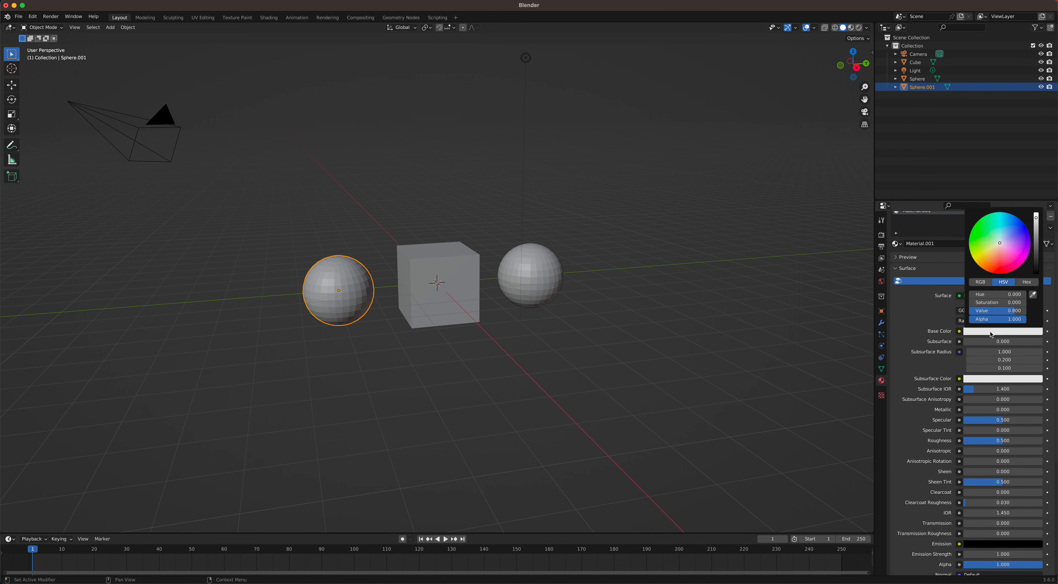
pyautogui.click(998, 273)
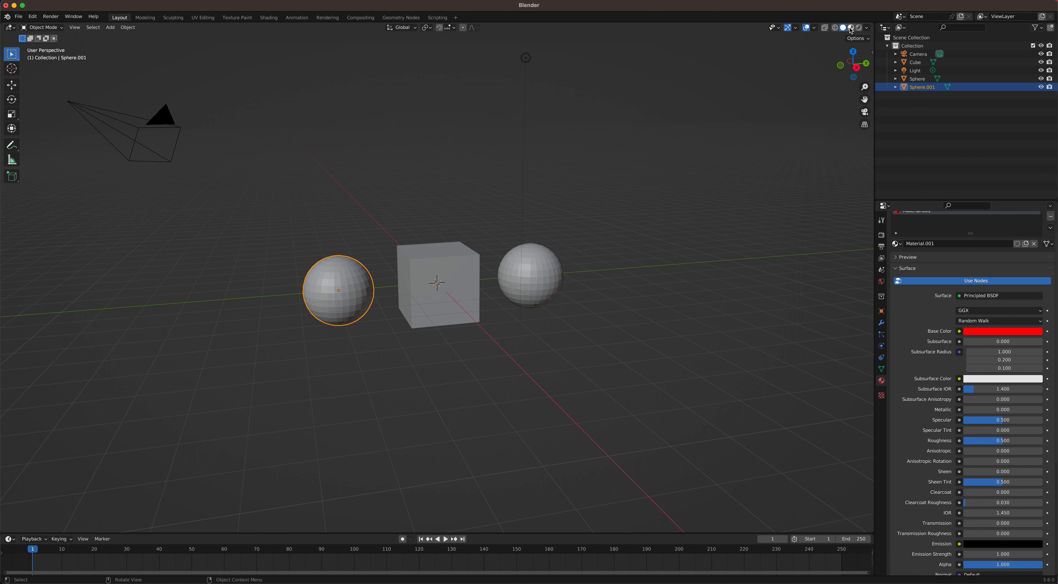
# Step: Compare the objects in Wireframe, Solid and Material Preview viewport shading
pyautogui.click(835, 28)
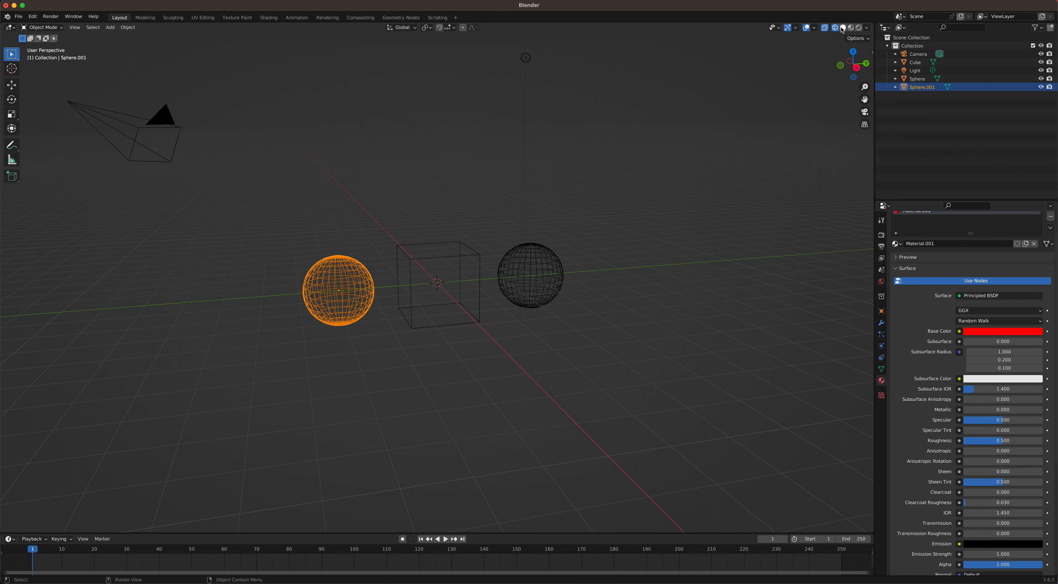
pyautogui.click(842, 28)
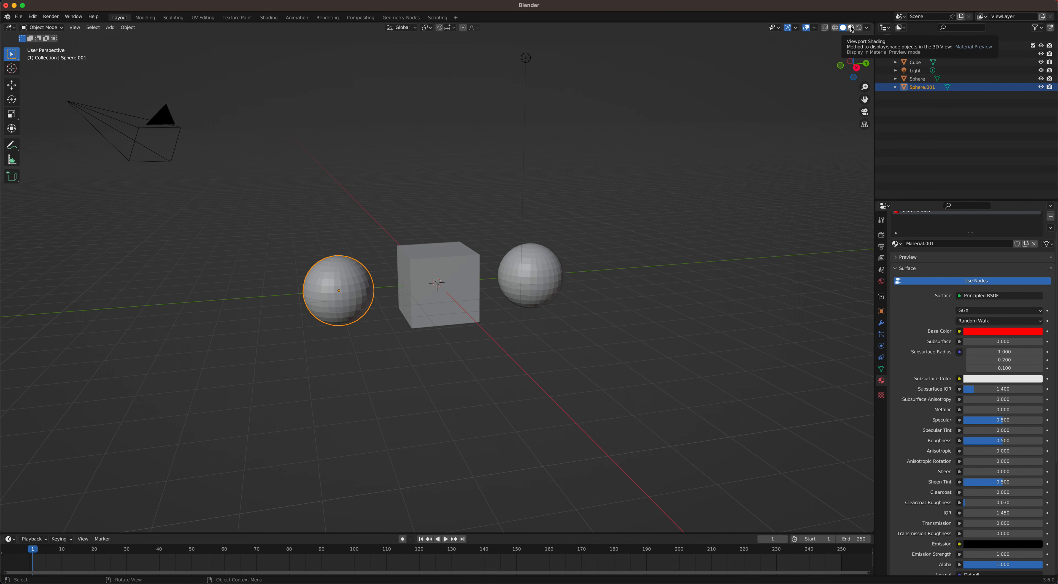
pyautogui.click(851, 28)
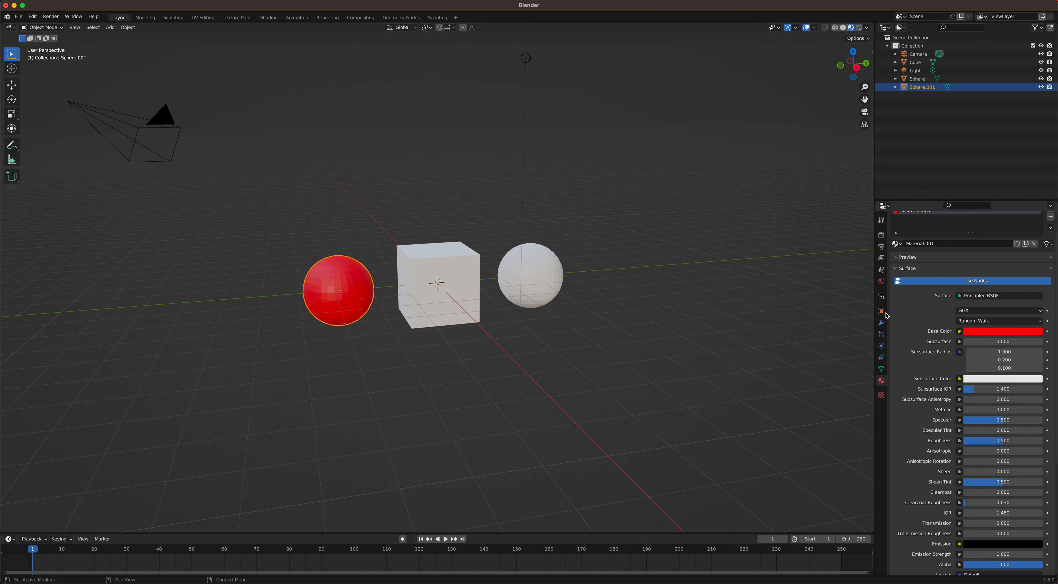
pyautogui.scroll(4, 435, 254)
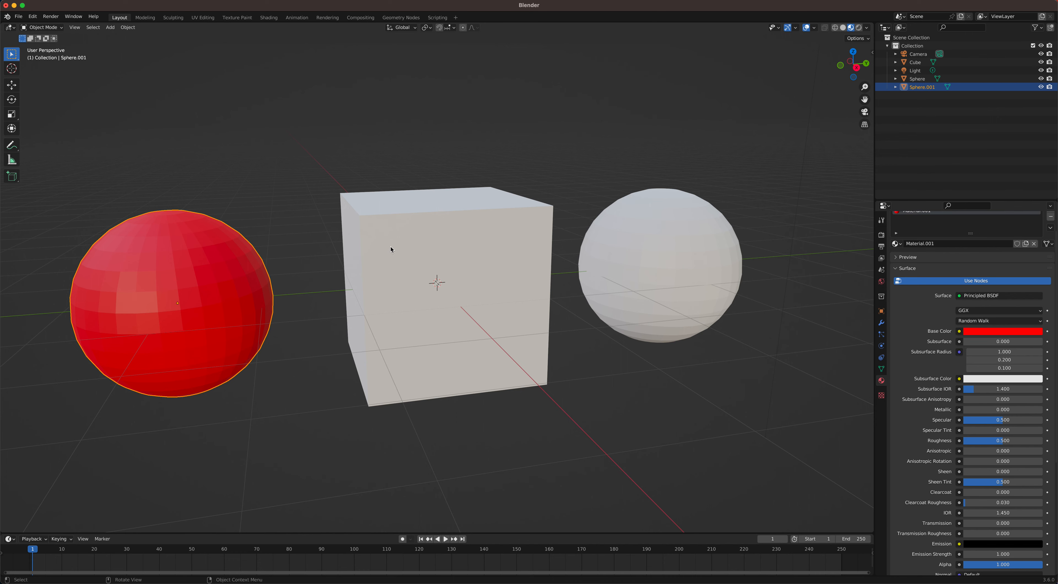
pyautogui.scroll(-1, 410, 243)
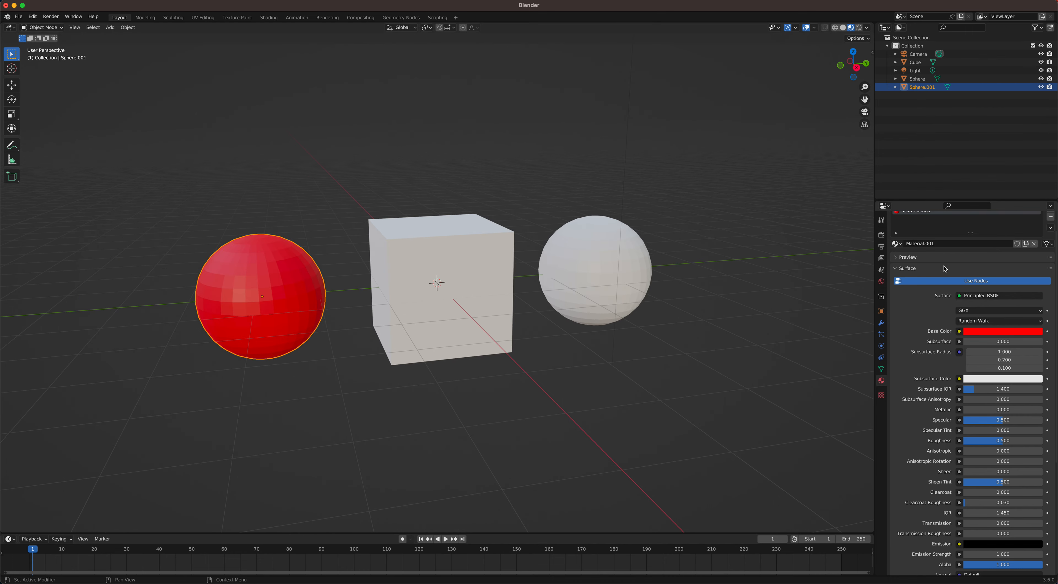
# Step: Switch the viewport shading to Rendered and view the objects under the scene lighting
pyautogui.click(859, 27)
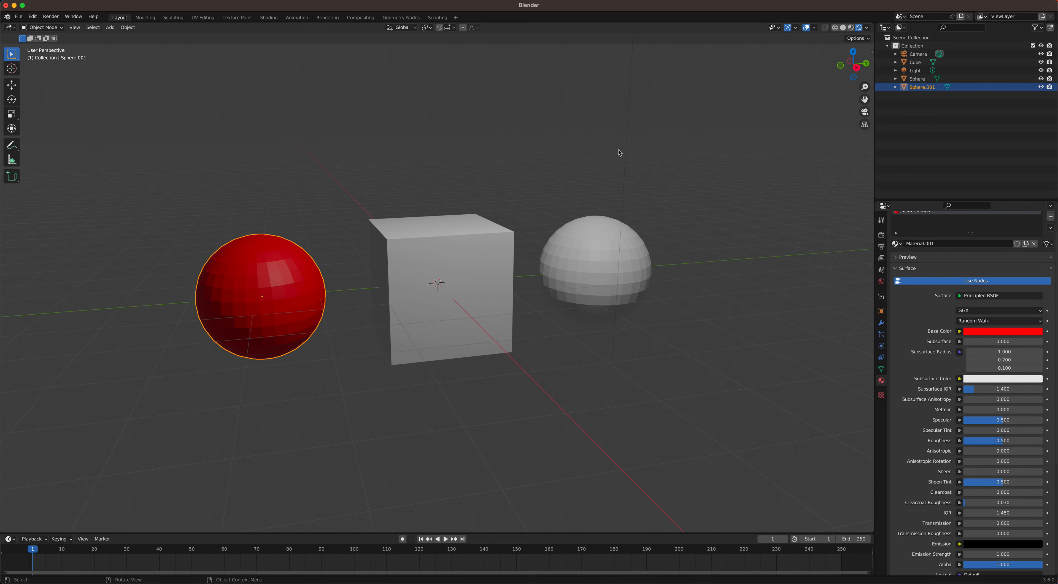
pyautogui.moveTo(517, 186)
pyautogui.mouseDown(button='middle')
pyautogui.moveTo(546, 188)
pyautogui.moveTo(531, 189)
pyautogui.mouseUp(button='middle')
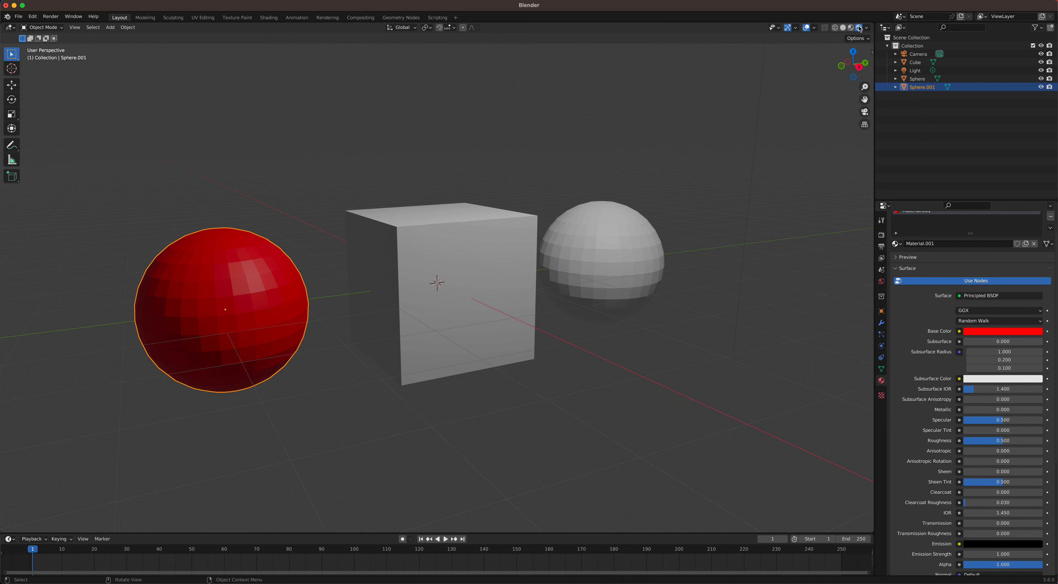
pyautogui.moveTo(638, 123)
pyautogui.mouseDown(button='middle')
pyautogui.moveTo(626, 122)
pyautogui.moveTo(649, 125)
pyautogui.moveTo(625, 127)
pyautogui.mouseUp(button='middle')
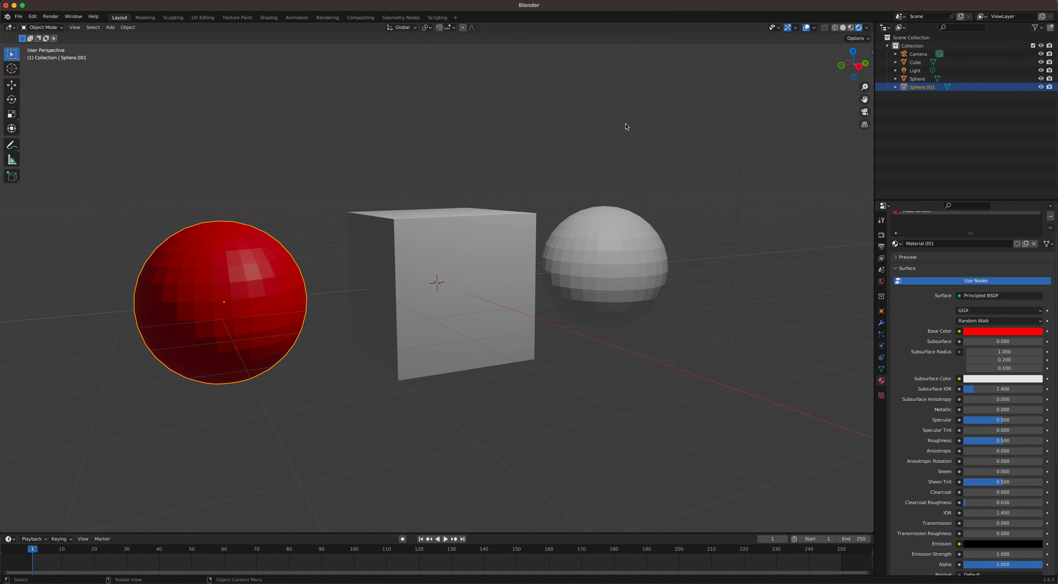
# Step: Assign the existing red material, Material.001, to the sphere on the positive Y side of the cube
pyautogui.click(598, 242)
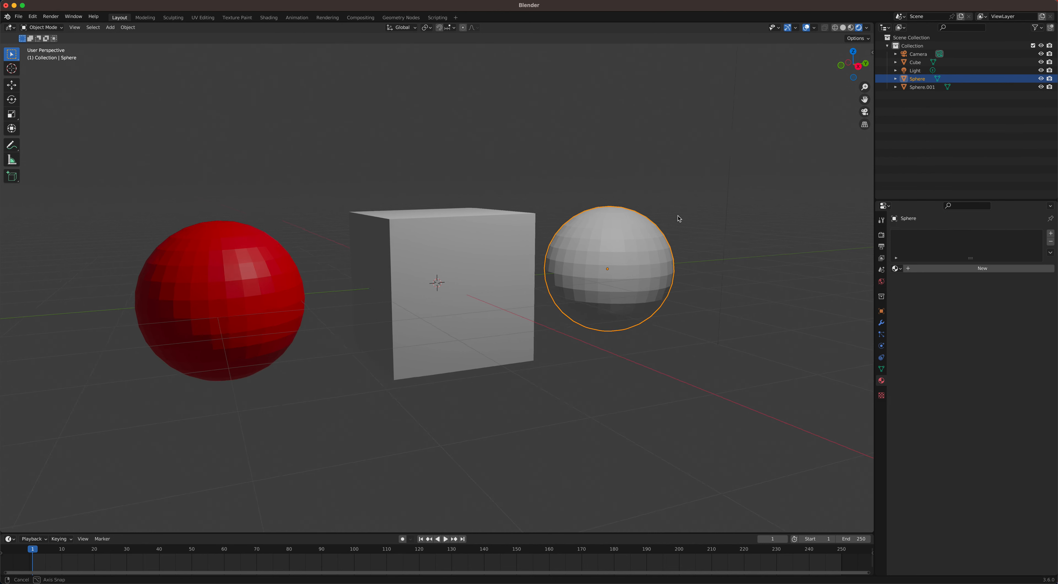
pyautogui.moveTo(680, 219); pyautogui.dragTo(675, 220, button='middle')
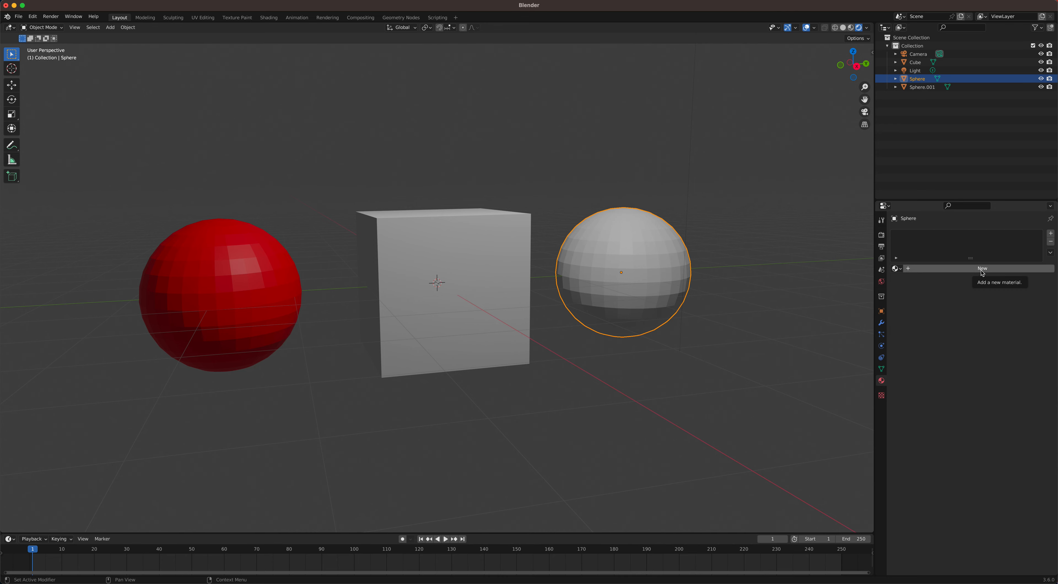
pyautogui.click(898, 269)
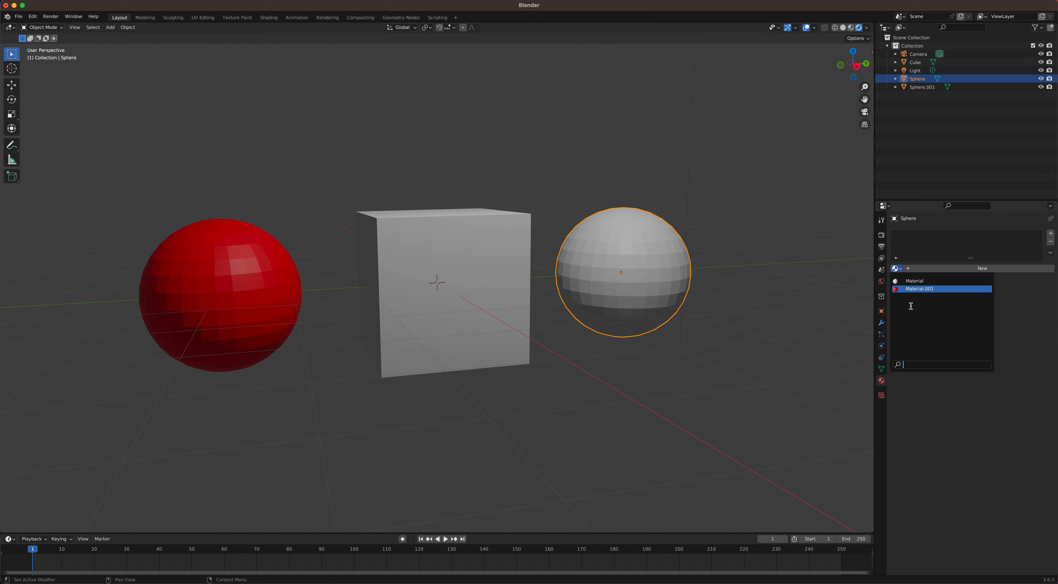
pyautogui.click(921, 289)
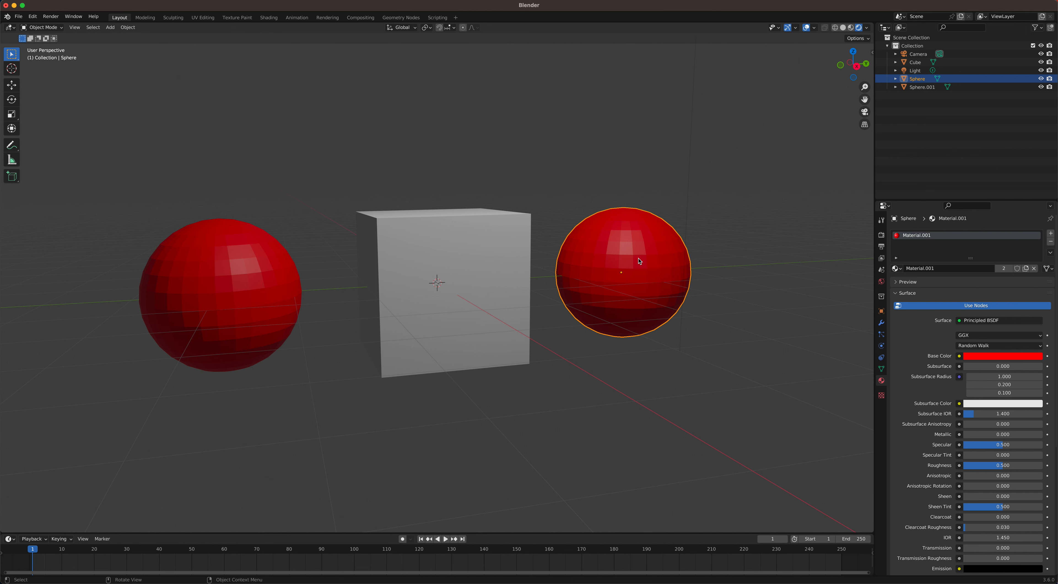
# Step: Set the cube material's Base Color to green and its Metallic value to about 0.62
pyautogui.click(511, 249)
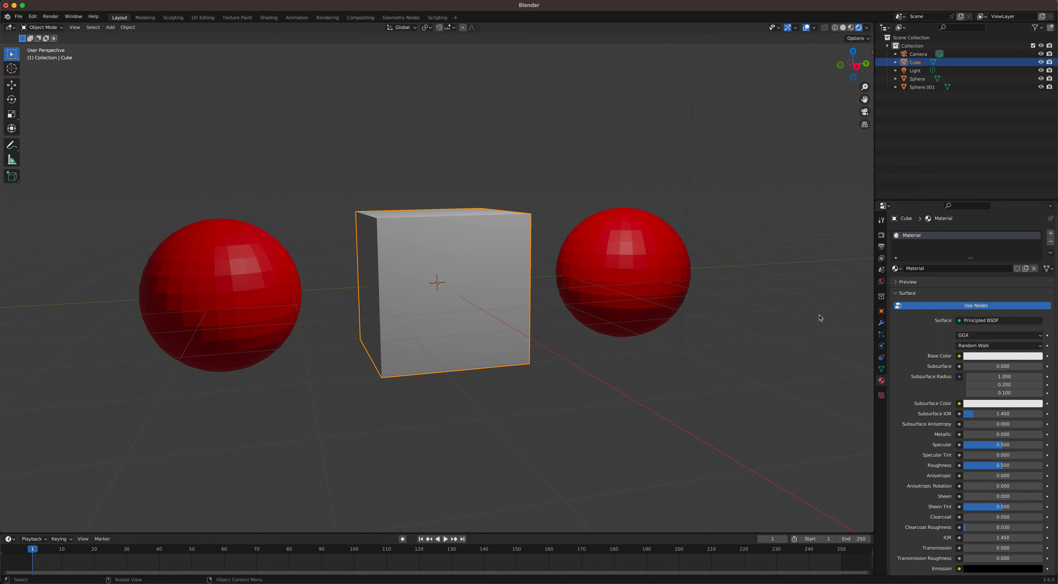
pyautogui.click(987, 357)
pyautogui.moveTo(993, 266); pyautogui.dragTo(977, 247)
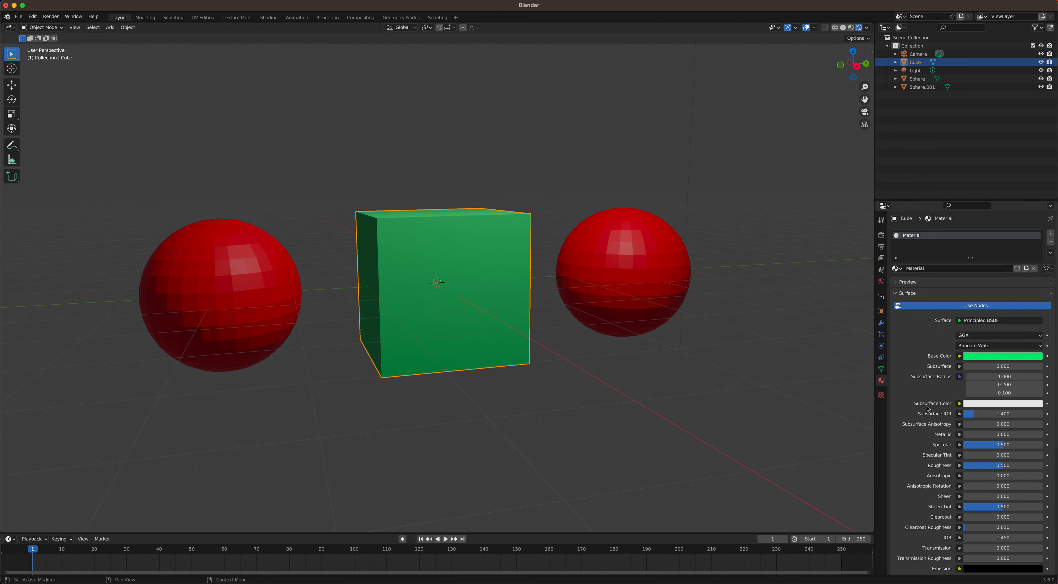
pyautogui.moveTo(993, 434); pyautogui.dragTo(1042, 435)
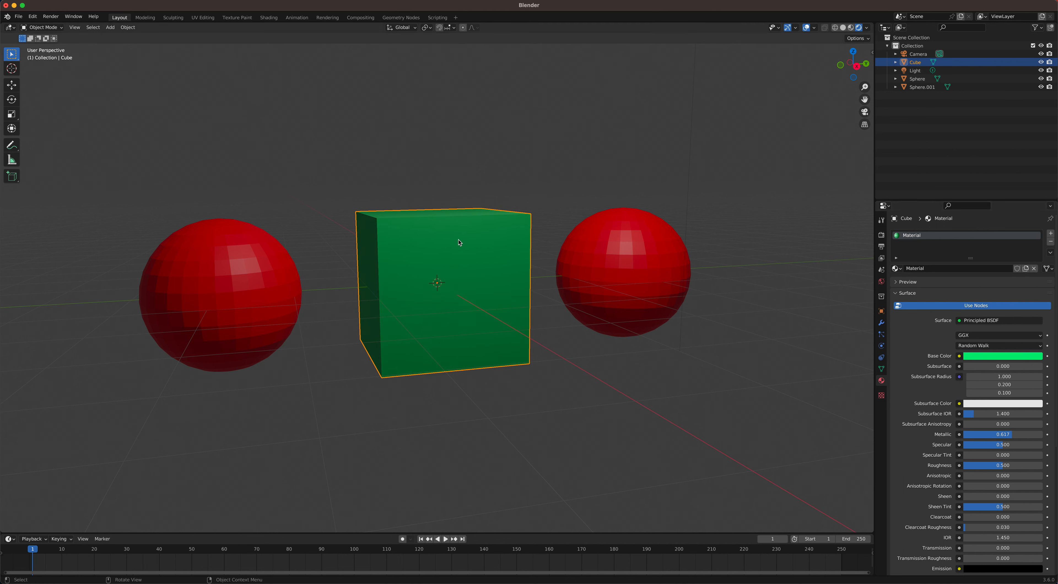
# Step: Apply smooth shading to the red sphere on the positive Y side of the cube
pyautogui.click(583, 254)
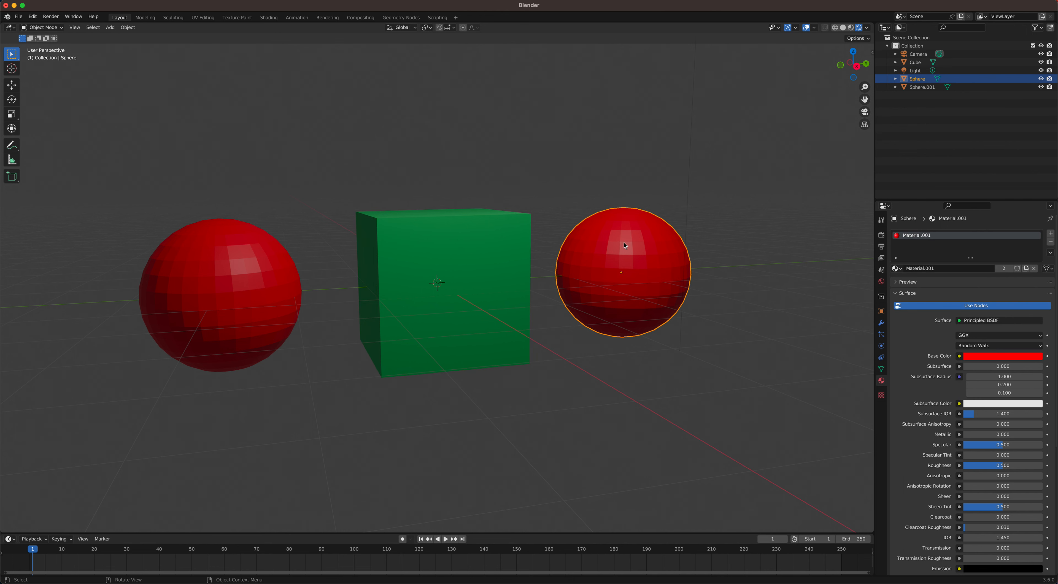
pyautogui.rightClick(623, 246)
pyautogui.click(605, 243)
pyautogui.moveTo(688, 256); pyautogui.dragTo(647, 260, button='middle')
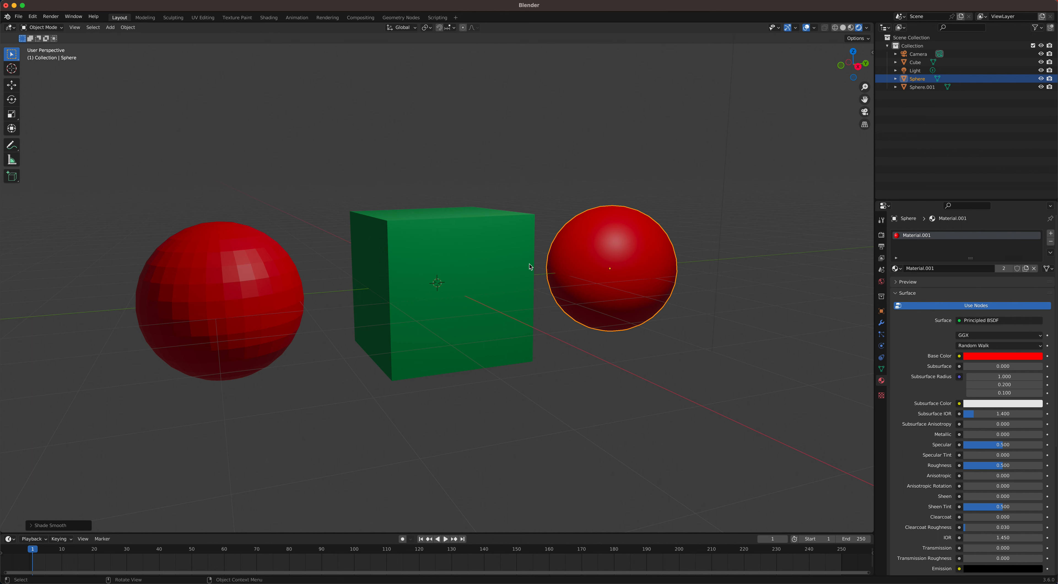
pyautogui.click(495, 264)
pyautogui.rightClick(555, 262)
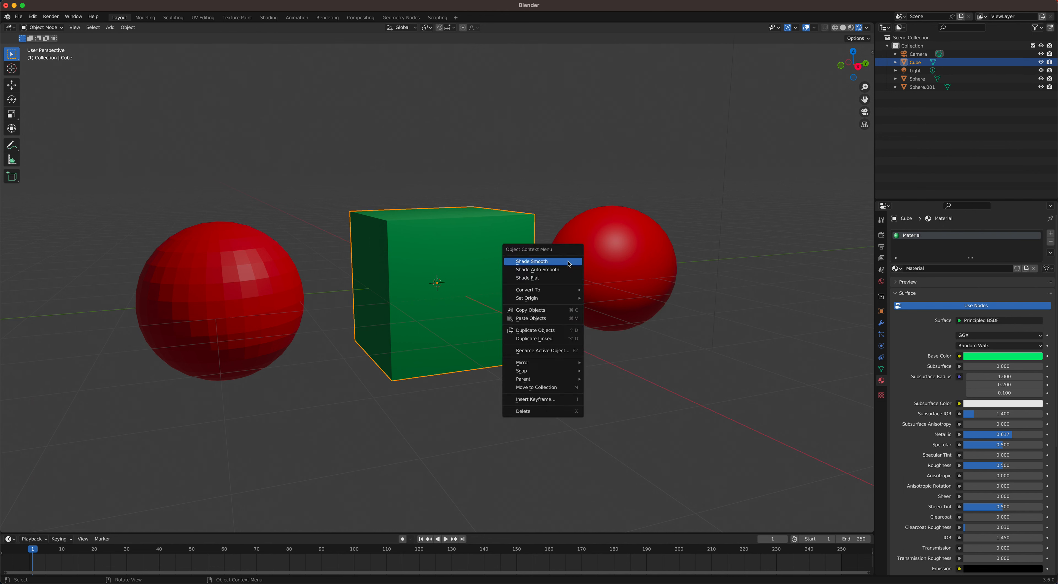
pyautogui.moveTo(484, 236); pyautogui.dragTo(467, 241, button='middle')
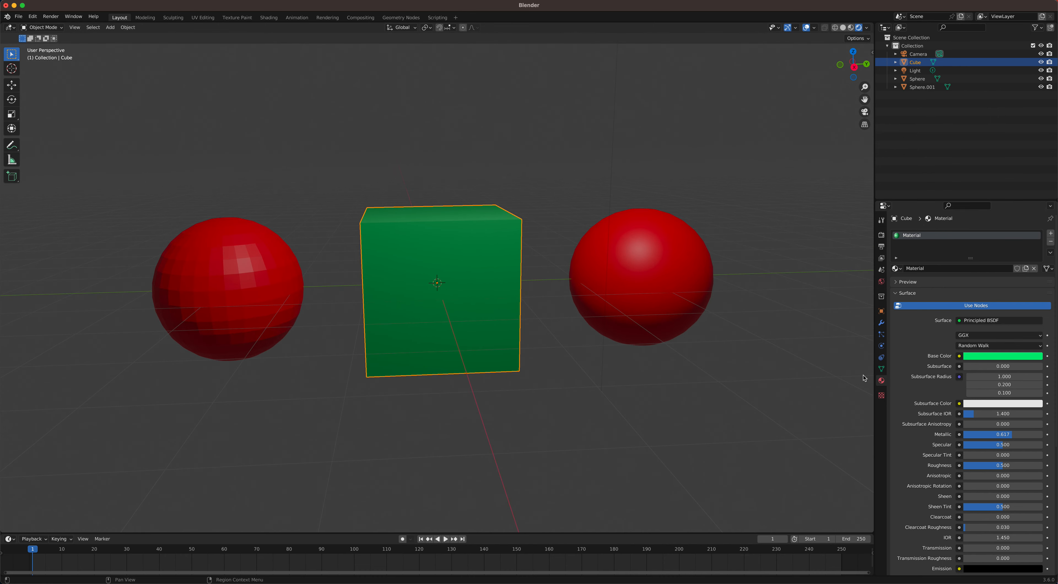
# Step: Add a UV sphere and move it about 5.45 m along the global Y axis, beyond the smooth red sphere
pyautogui.click(643, 282)
pyautogui.moveTo(643, 282); pyautogui.dragTo(645, 273, button='middle')
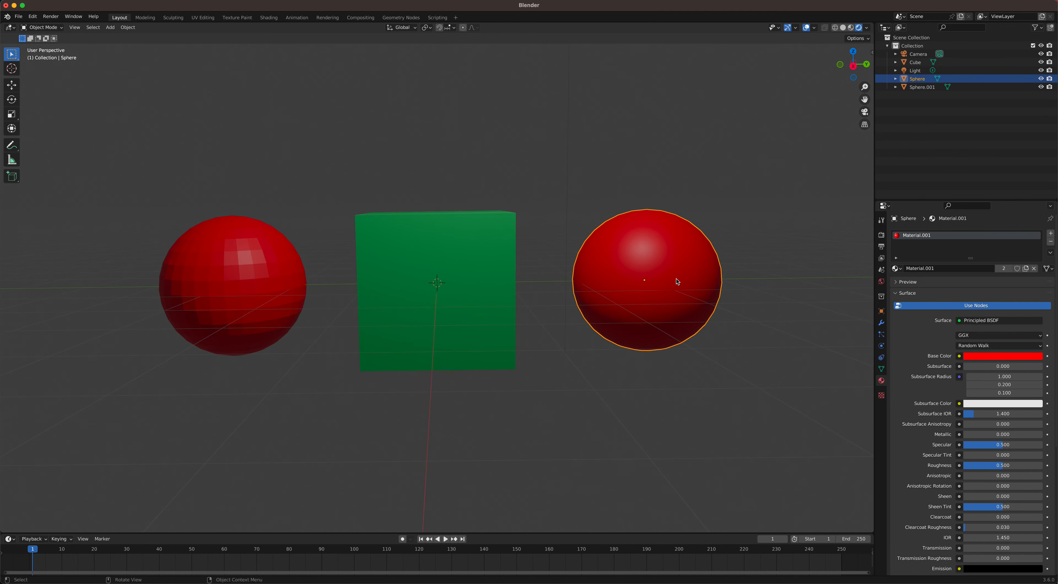
pyautogui.moveTo(685, 284); pyautogui.dragTo(517, 267, button='middle')
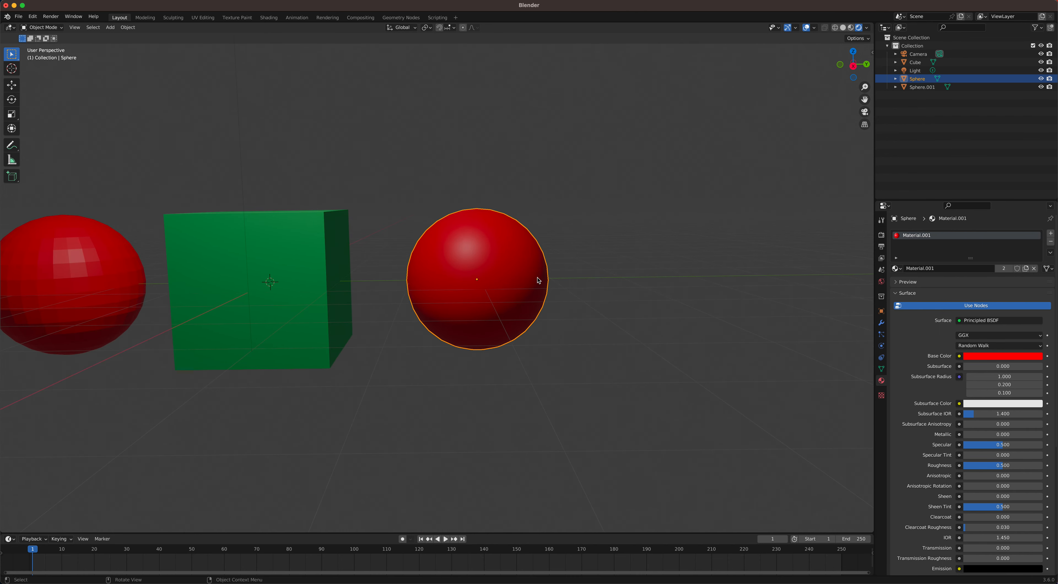
pyautogui.hotkey('shift', 'a')
pyautogui.moveTo(540, 278)
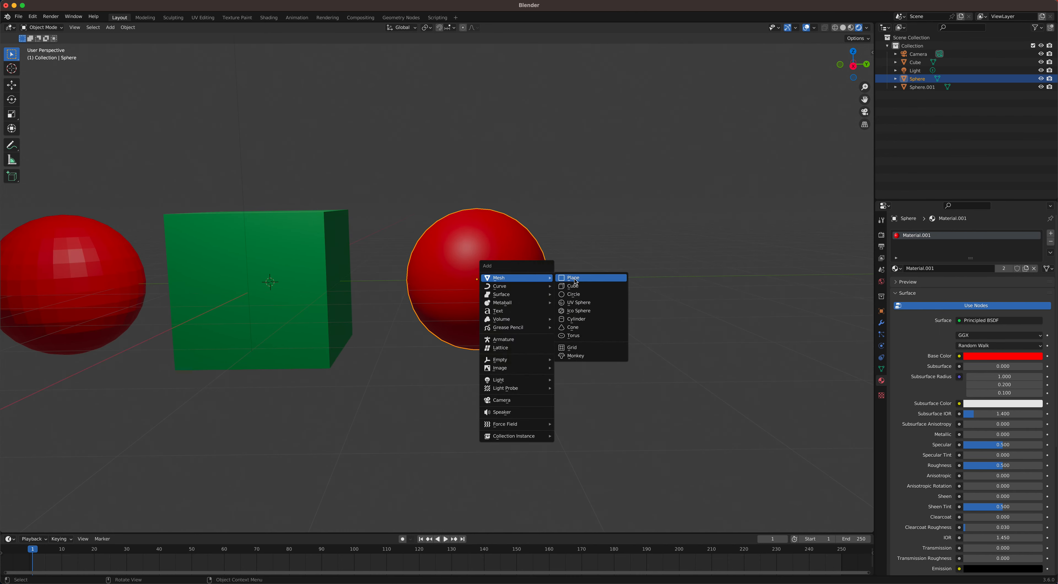
pyautogui.click(579, 303)
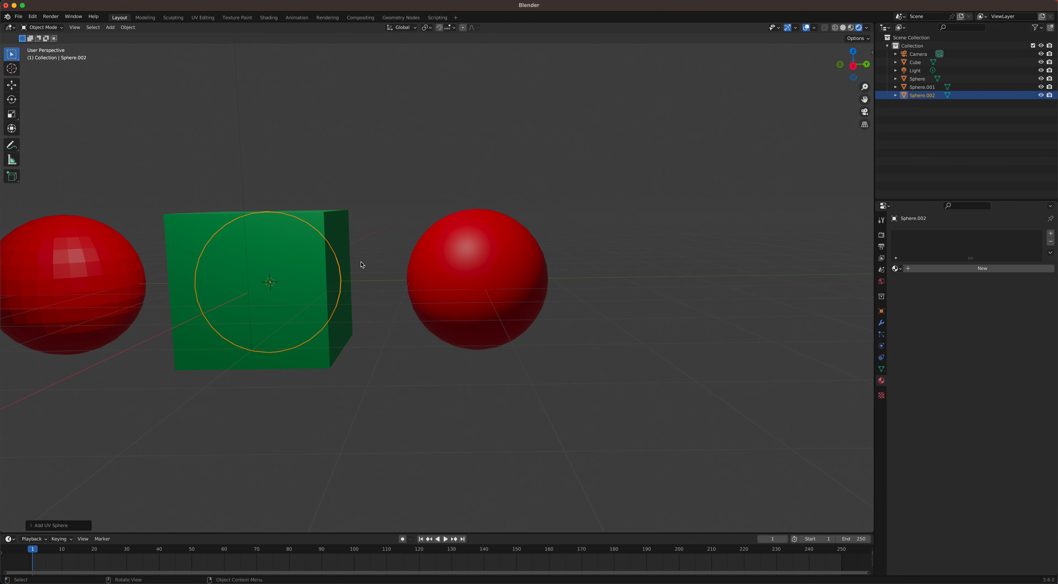
pyautogui.press('g')
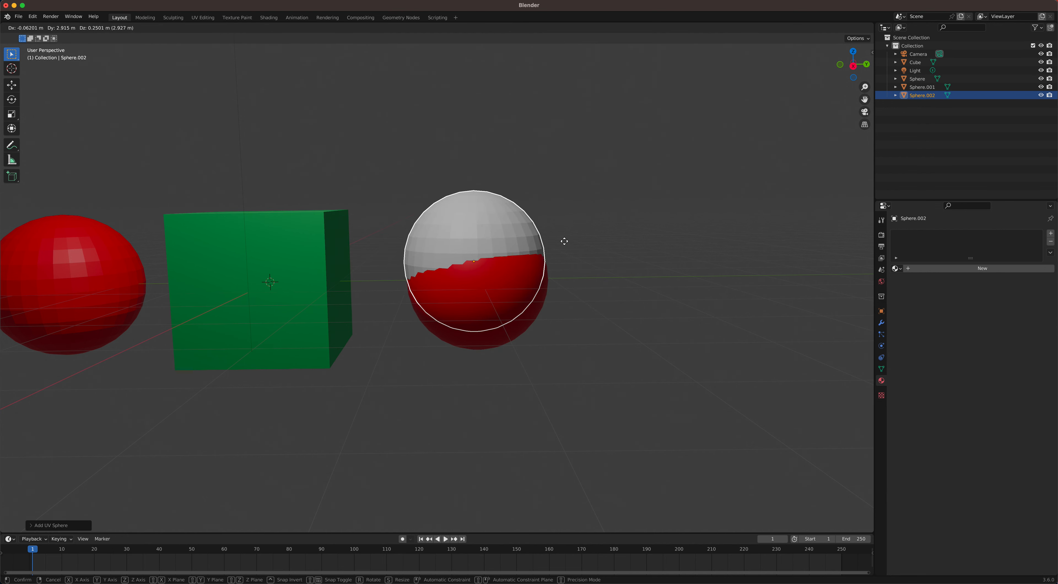
pyautogui.click(744, 258)
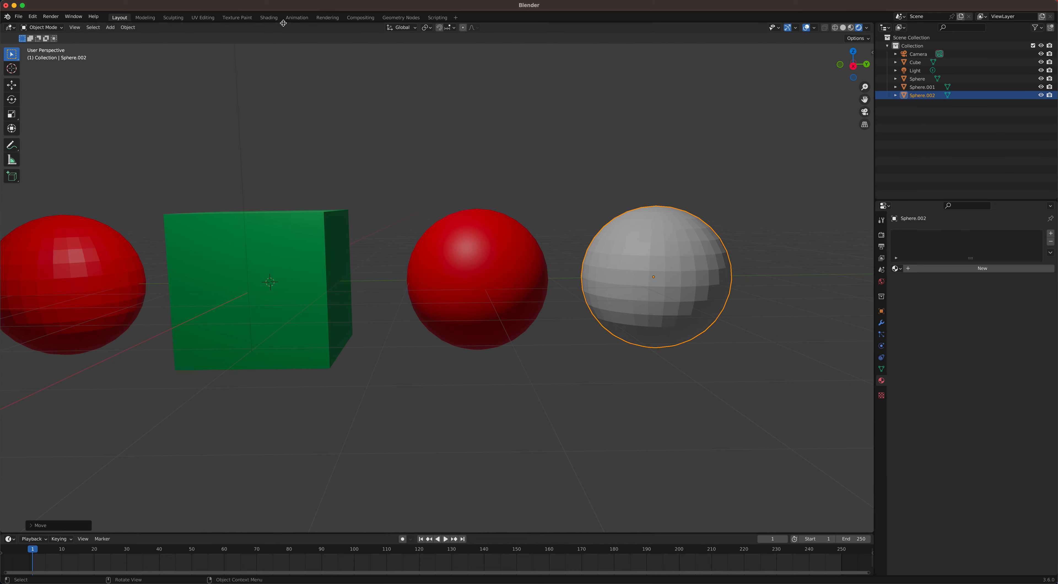
# Step: Switch to the Shading workspace and create a new material for the newly added sphere
pyautogui.click(269, 20)
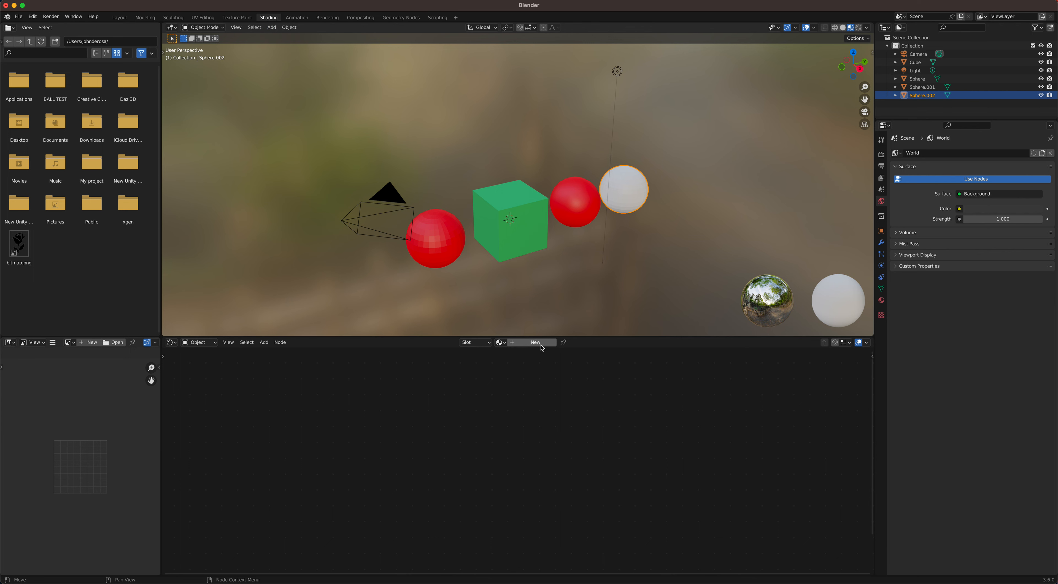
pyautogui.click(523, 343)
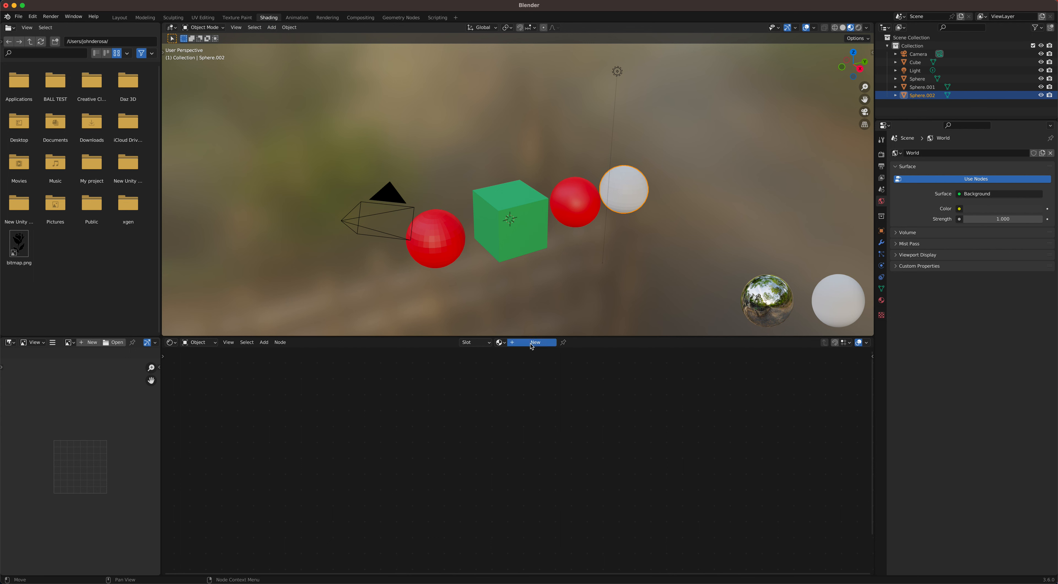
pyautogui.scroll(1, 394, 397)
pyautogui.scroll(-5, 394, 400)
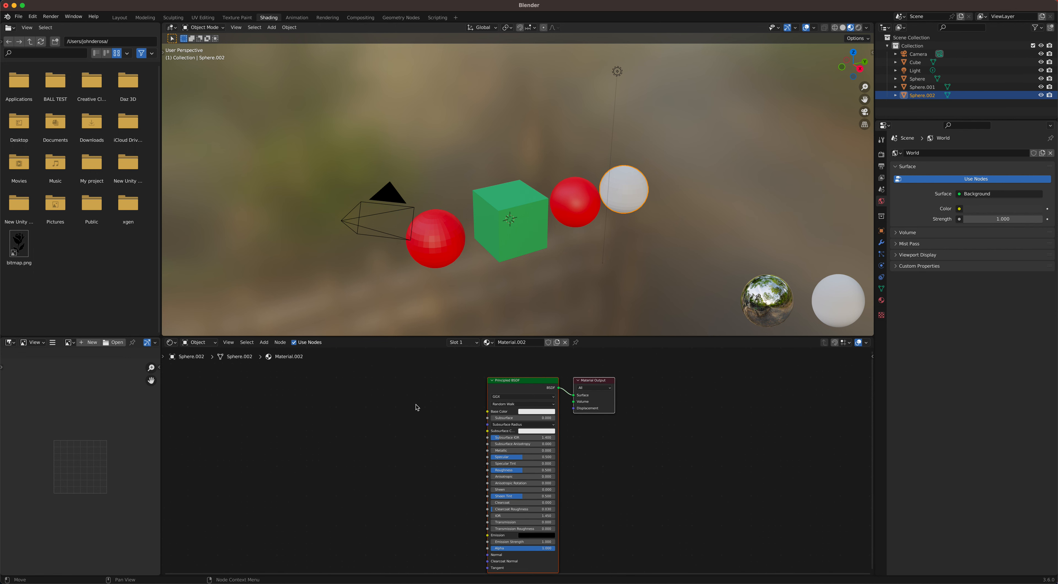
pyautogui.moveTo(539, 386); pyautogui.dragTo(531, 377)
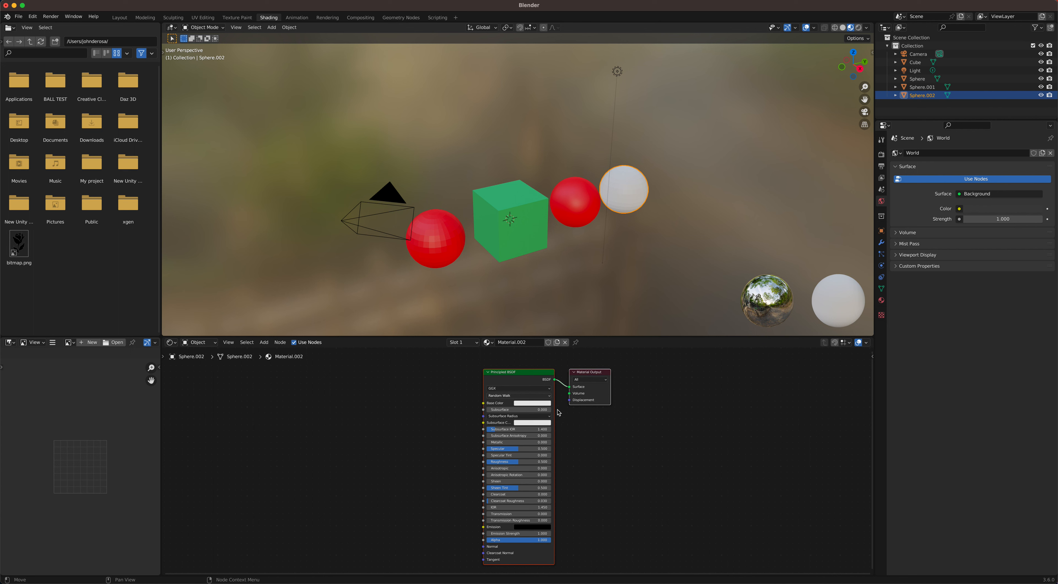
# Step: Set the Base Color of the new sphere's Principled BSDF node to blue
pyautogui.click(531, 403)
pyautogui.click(528, 405)
pyautogui.moveTo(539, 341); pyautogui.dragTo(550, 329)
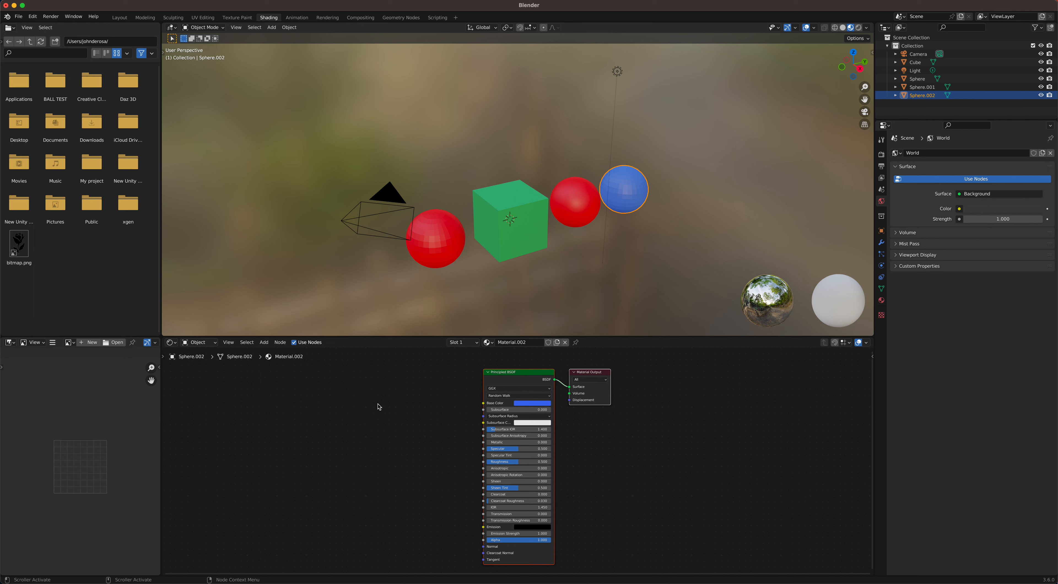
pyautogui.moveTo(599, 372); pyautogui.dragTo(628, 373)
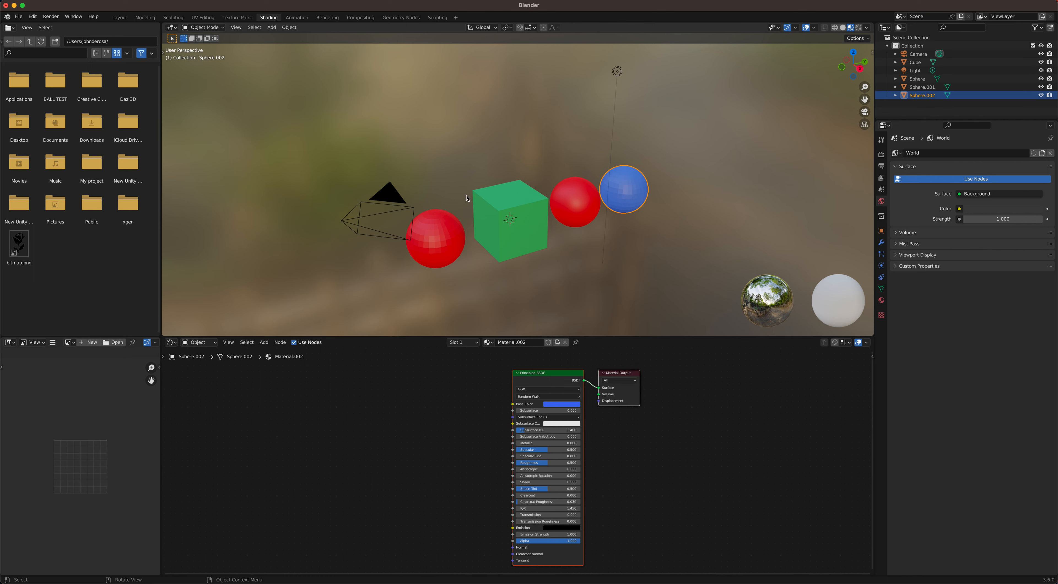
# Step: Return to the Layout workspace and view all four coloured objects under the rendered lighting
pyautogui.click(119, 18)
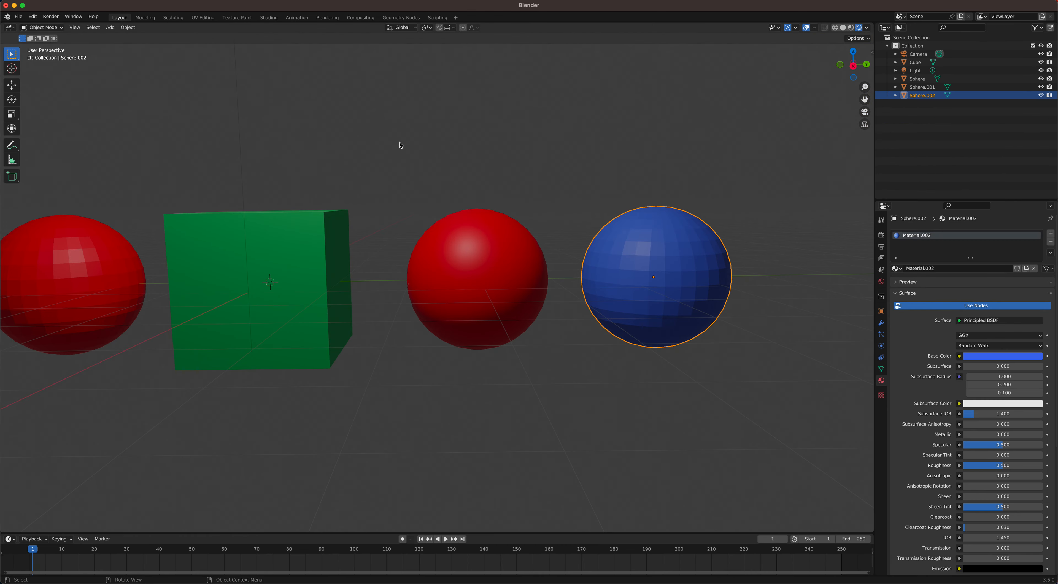
pyautogui.scroll(5, 401, 146)
pyautogui.scroll(-5, 406, 147)
pyautogui.moveTo(393, 150); pyautogui.dragTo(420, 153, button='middle')
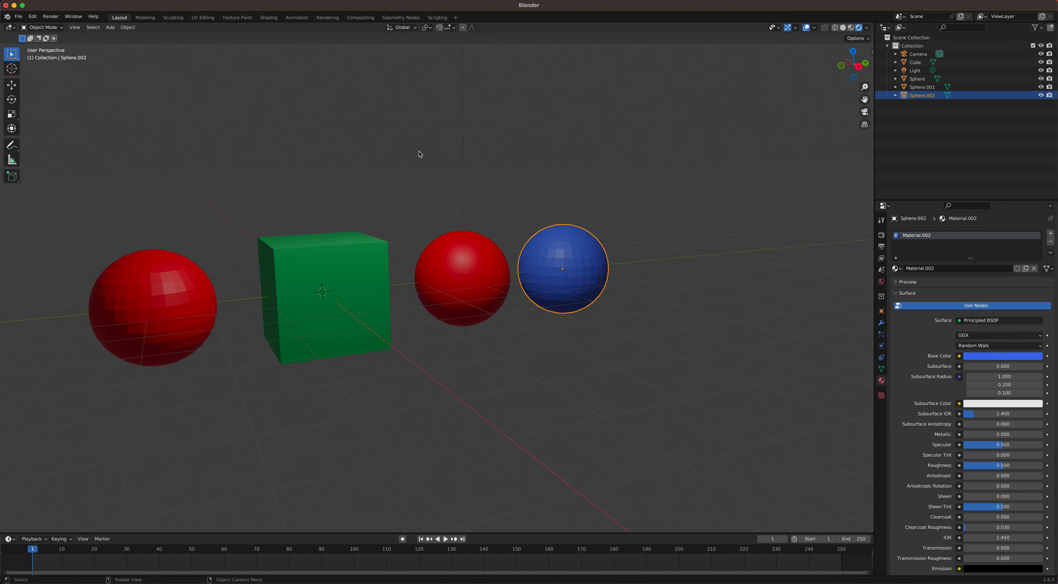